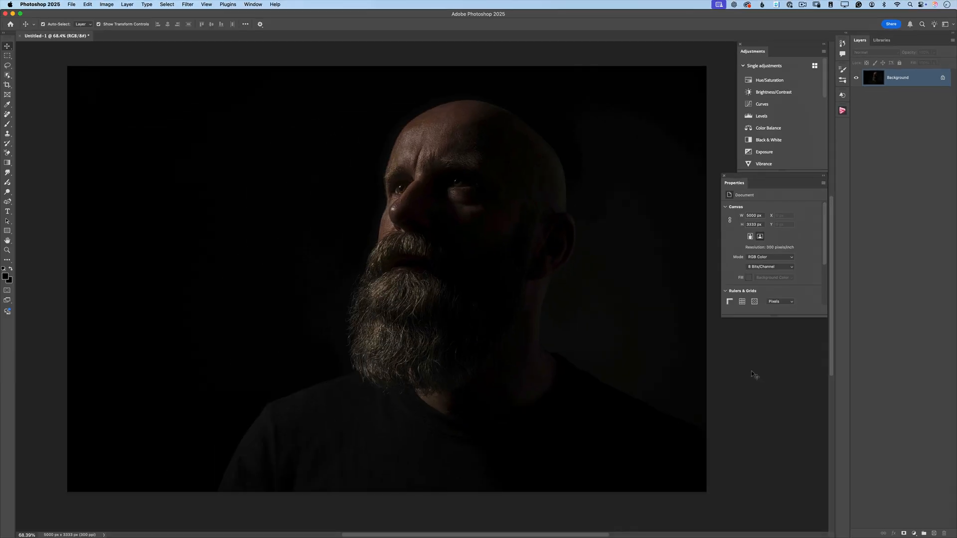
Step: Draw a freehand Lasso selection around the lit side of the man's face and beard, adding the patch under his far eye
{"action": "left_click", "coordinate": [7, 65]}
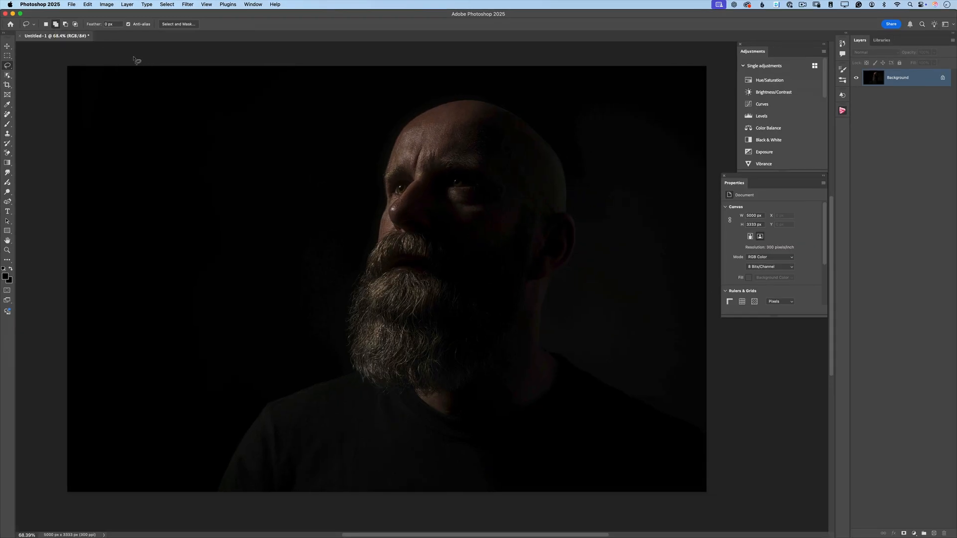
{"action": "mouse_move", "coordinate": [176, 57]}
{"action": "left_mouse_down"}
{"action": "mouse_move", "coordinate": [357, 59]}
{"action": "mouse_move", "coordinate": [435, 69]}
{"action": "mouse_move", "coordinate": [488, 89]}
{"action": "mouse_move", "coordinate": [492, 113]}
{"action": "mouse_move", "coordinate": [468, 127]}
{"action": "mouse_move", "coordinate": [397, 211]}
{"action": "mouse_move", "coordinate": [438, 257]}
{"action": "mouse_move", "coordinate": [397, 252]}
{"action": "mouse_move", "coordinate": [384, 263]}
{"action": "mouse_move", "coordinate": [389, 273]}
{"action": "mouse_move", "coordinate": [446, 289]}
{"action": "mouse_move", "coordinate": [448, 301]}
{"action": "mouse_move", "coordinate": [388, 317]}
{"action": "mouse_move", "coordinate": [441, 329]}
{"action": "mouse_move", "coordinate": [450, 415]}
{"action": "mouse_move", "coordinate": [409, 413]}
{"action": "mouse_move", "coordinate": [313, 350]}
{"action": "mouse_move", "coordinate": [124, 65]}
{"action": "mouse_move", "coordinate": [183, 67]}
{"action": "left_mouse_up"}
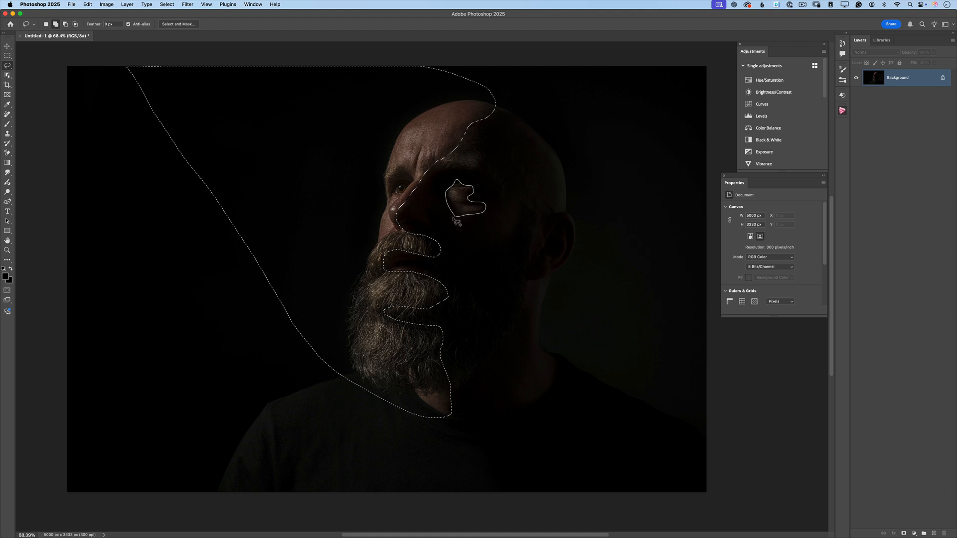
{"action": "left_click_drag", "start_coordinate": [457, 221], "coordinate": [458, 220]}
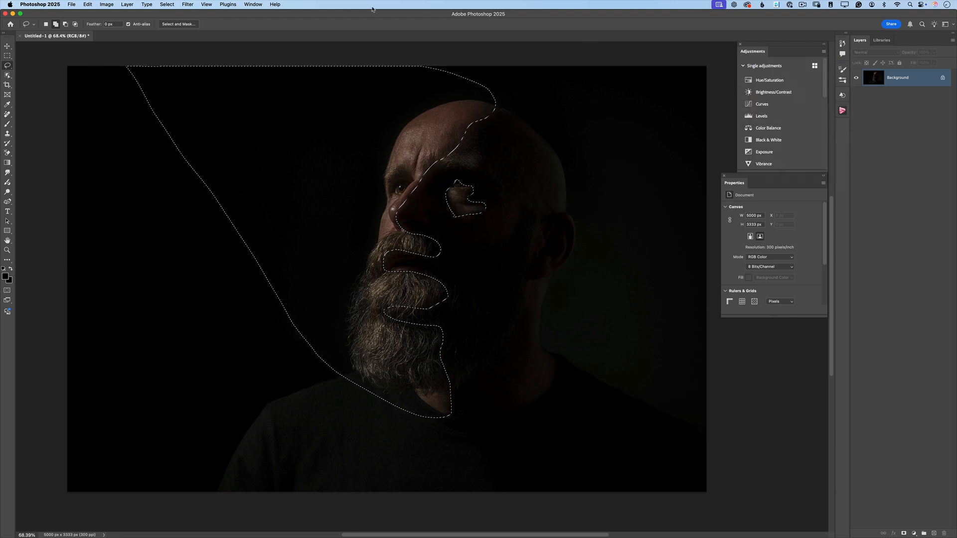
Step: Add an Exposure adjustment layer masked by the selection and raise its exposure to +2.35
{"action": "left_click", "coordinate": [254, 5]}
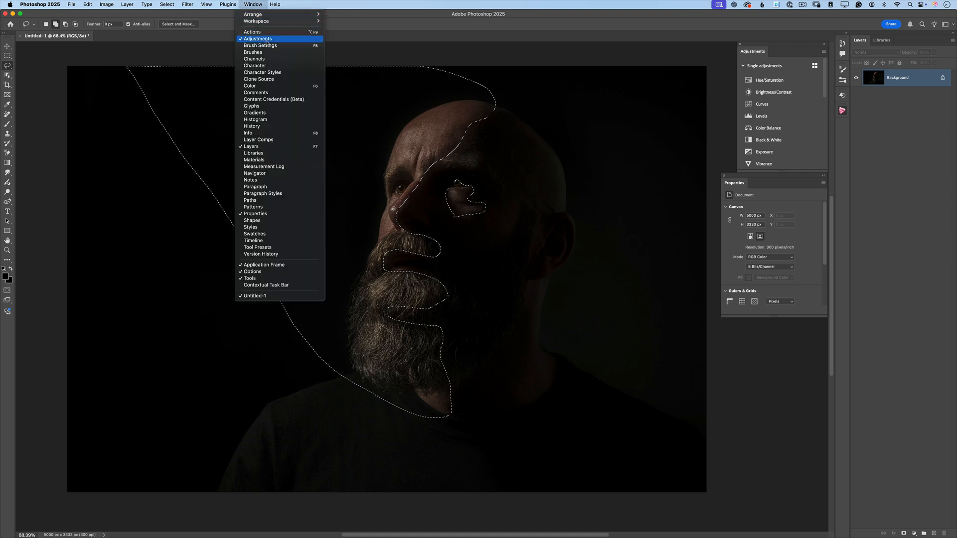
{"action": "left_click", "coordinate": [778, 111]}
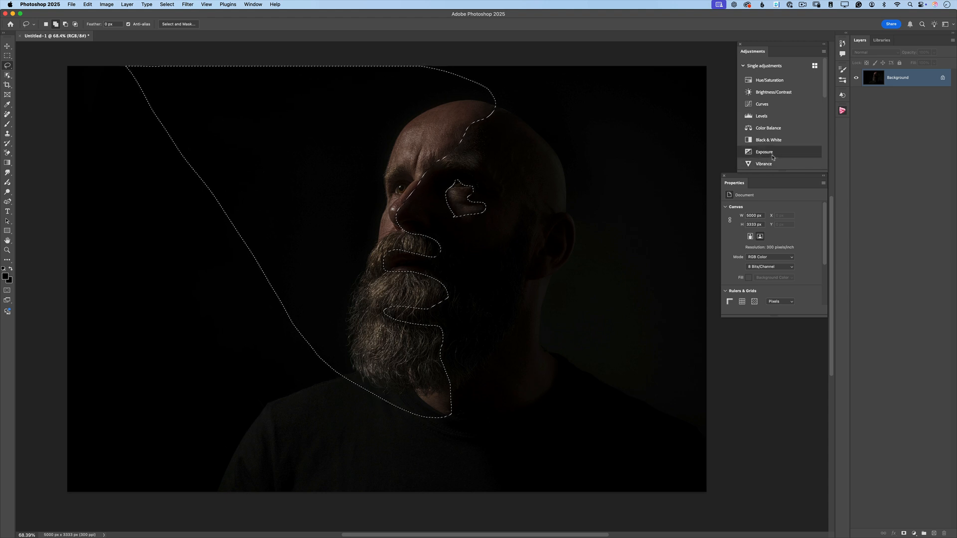
{"action": "scroll", "coordinate": [767, 131], "scroll_direction": "down", "scroll_amount": 1}
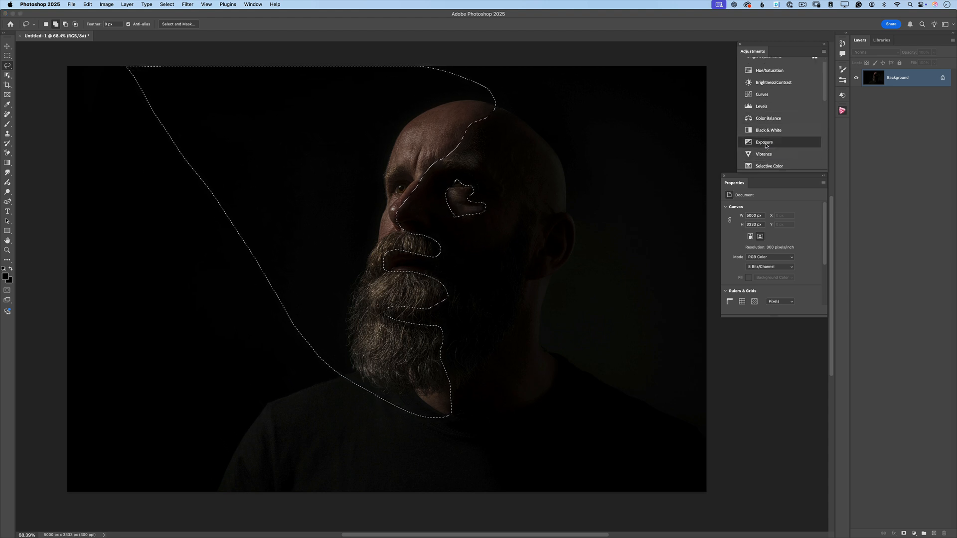
{"action": "left_click", "coordinate": [765, 143]}
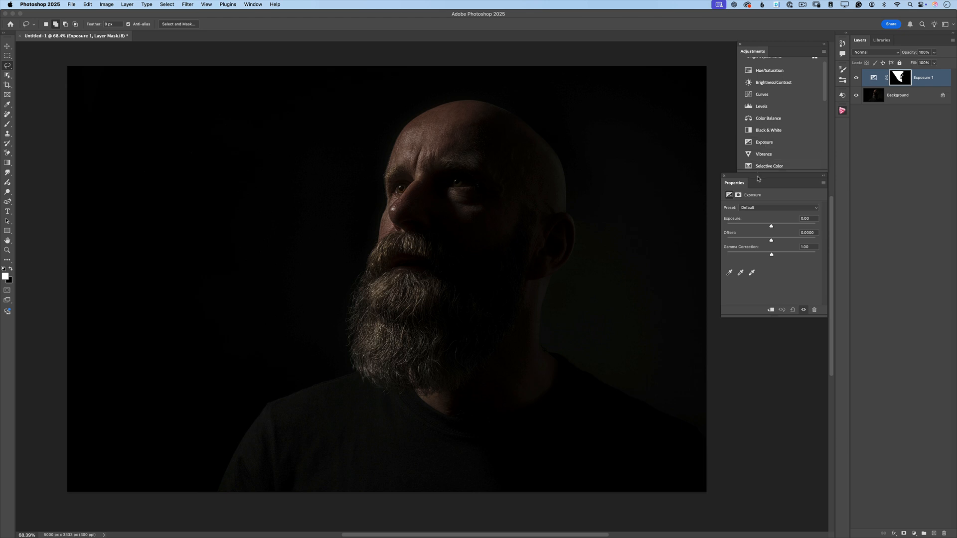
{"action": "left_click_drag", "start_coordinate": [758, 179], "coordinate": [755, 180]}
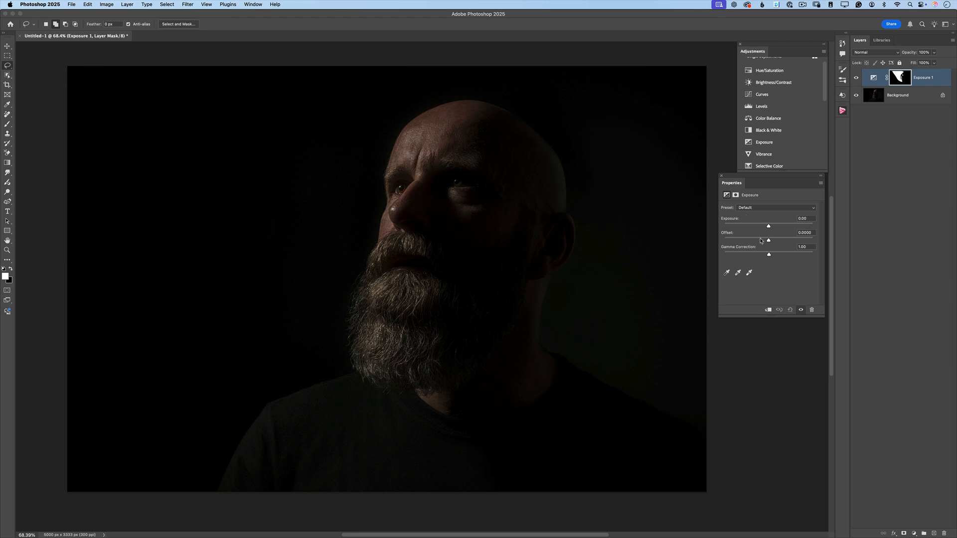
{"action": "left_click_drag", "start_coordinate": [769, 226], "coordinate": [782, 227]}
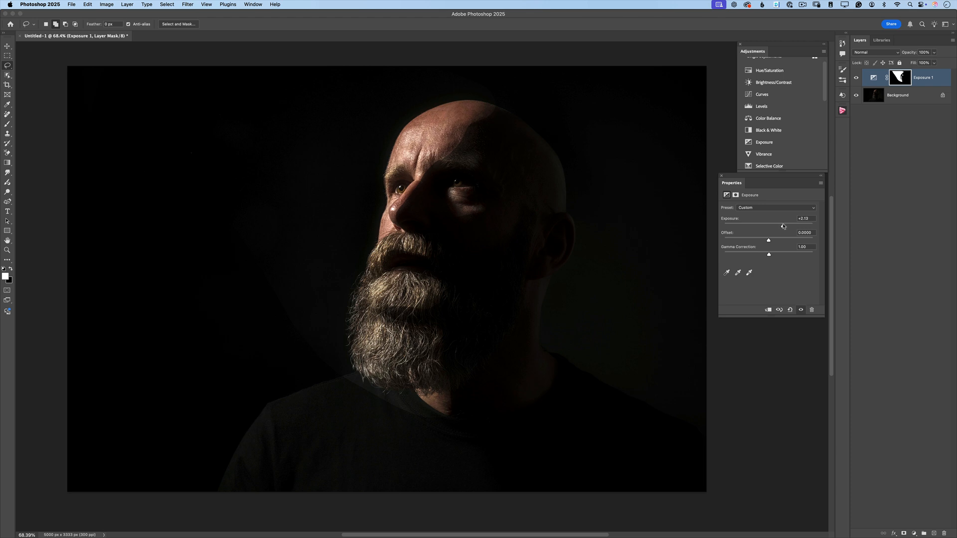
{"action": "left_click_drag", "start_coordinate": [783, 227], "coordinate": [785, 227]}
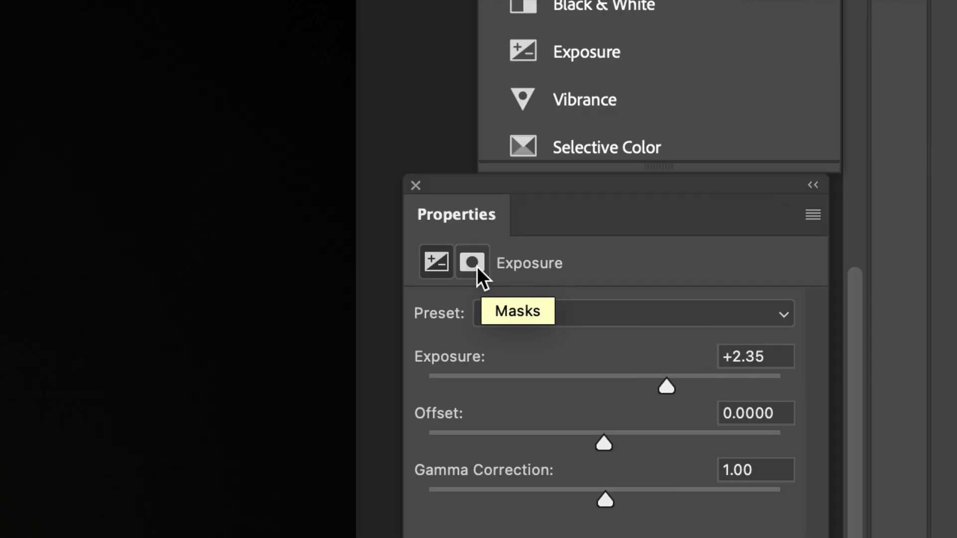
Step: Feather the Exposure layer's mask to soften its edges and compare the image with the adjustment hidden and shown
{"action": "left_click", "coordinate": [473, 264]}
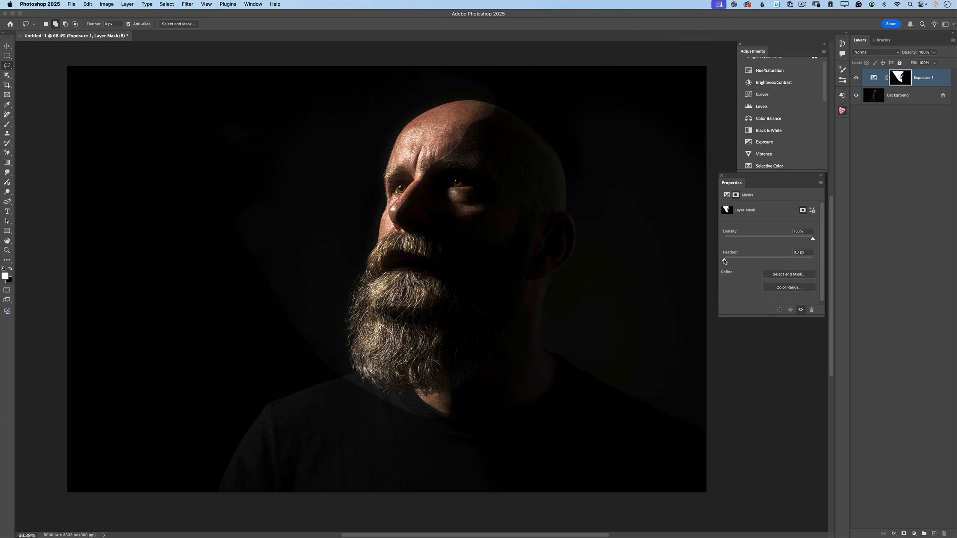
{"action": "left_click_drag", "start_coordinate": [724, 260], "coordinate": [765, 260]}
{"action": "left_click", "coordinate": [855, 79]}
{"action": "left_click", "coordinate": [855, 78]}
Step: Reselect the previous selection on the Background layer and add a Photo Filter adjustment layer directly above it
{"action": "left_click", "coordinate": [897, 97]}
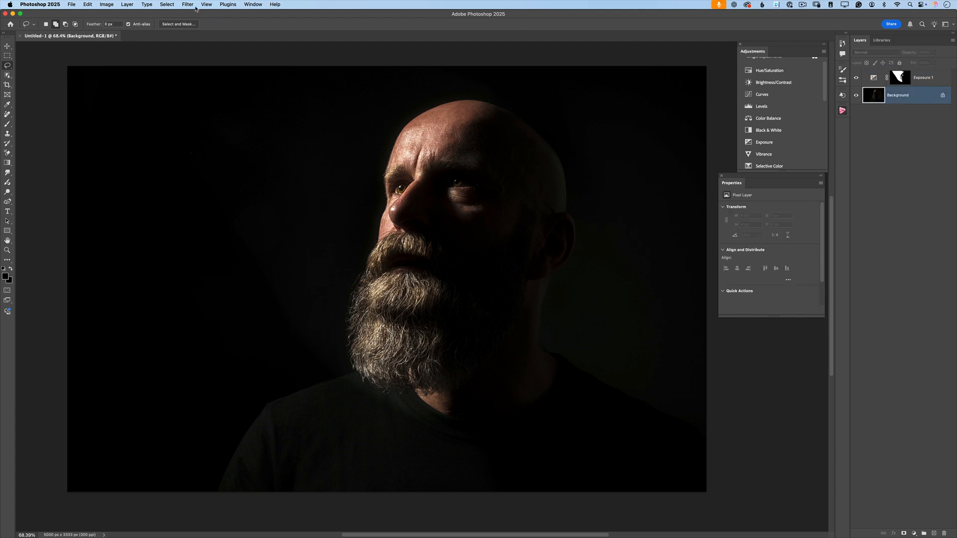
{"action": "left_click", "coordinate": [165, 5]}
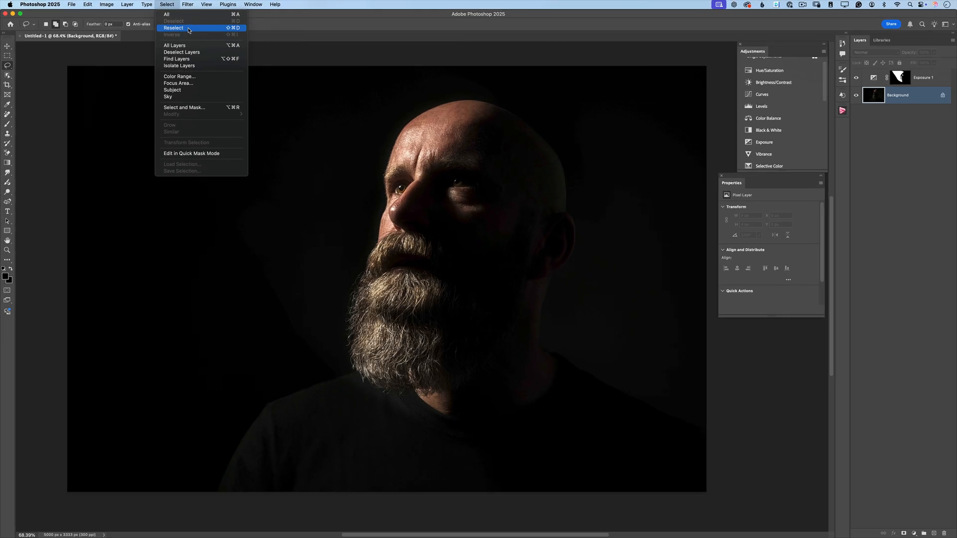
{"action": "left_click", "coordinate": [188, 29]}
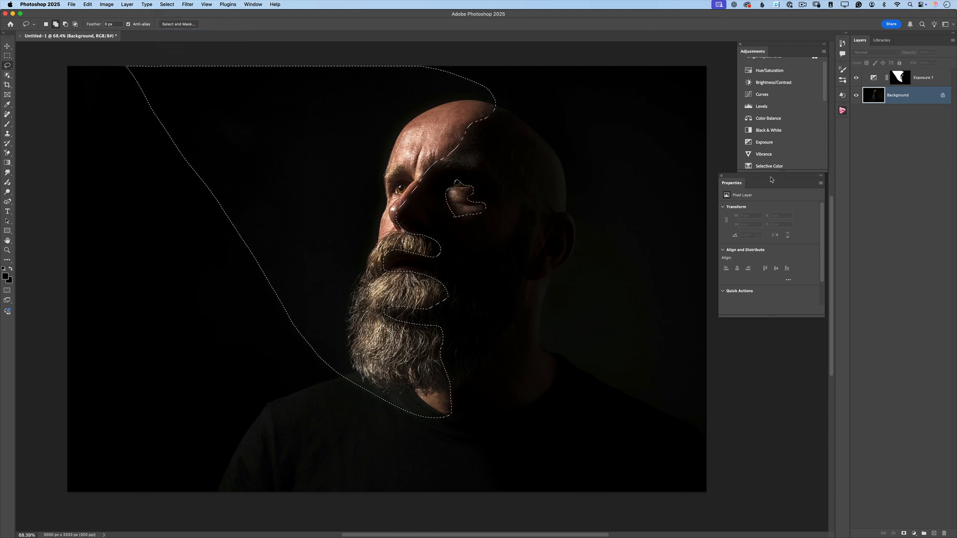
{"action": "left_click_drag", "start_coordinate": [771, 178], "coordinate": [774, 211]}
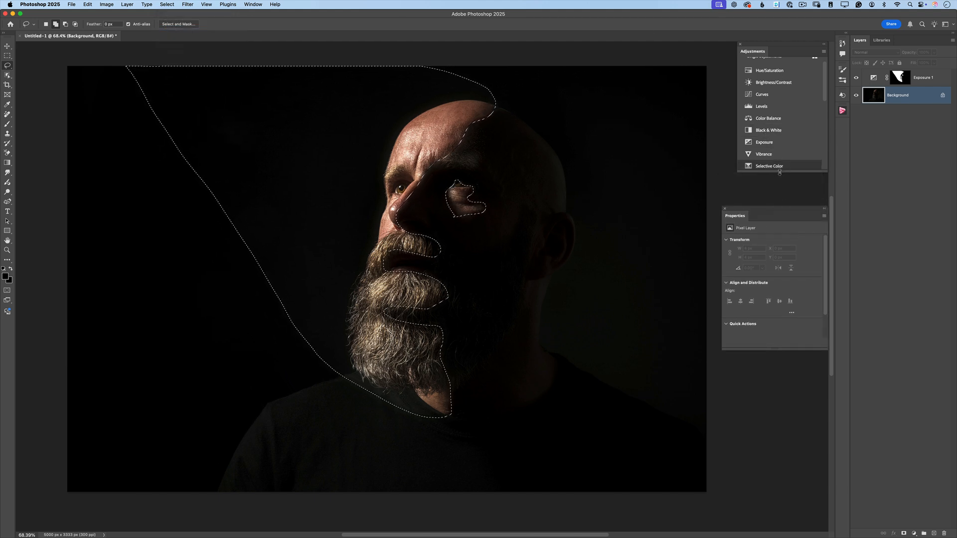
{"action": "left_click_drag", "start_coordinate": [774, 171], "coordinate": [774, 210]}
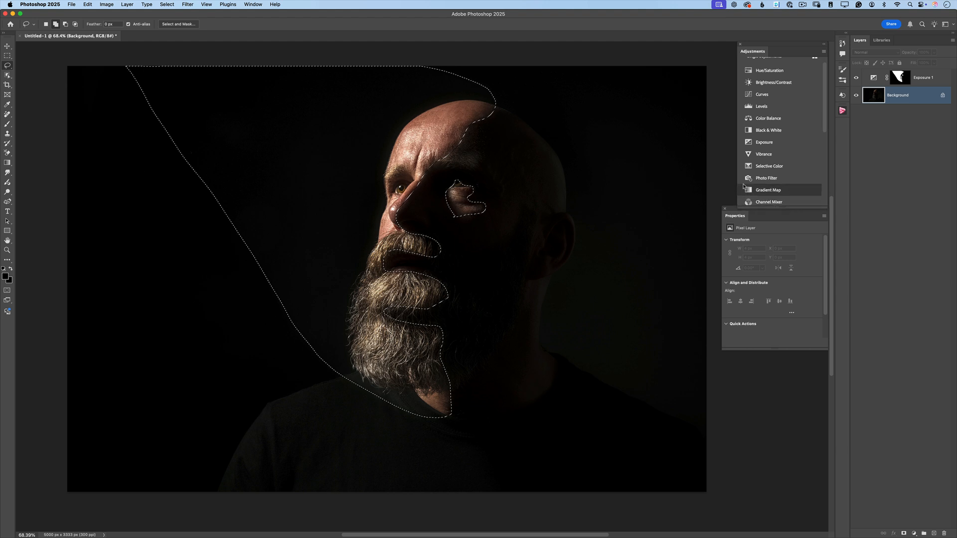
{"action": "left_click", "coordinate": [747, 180]}
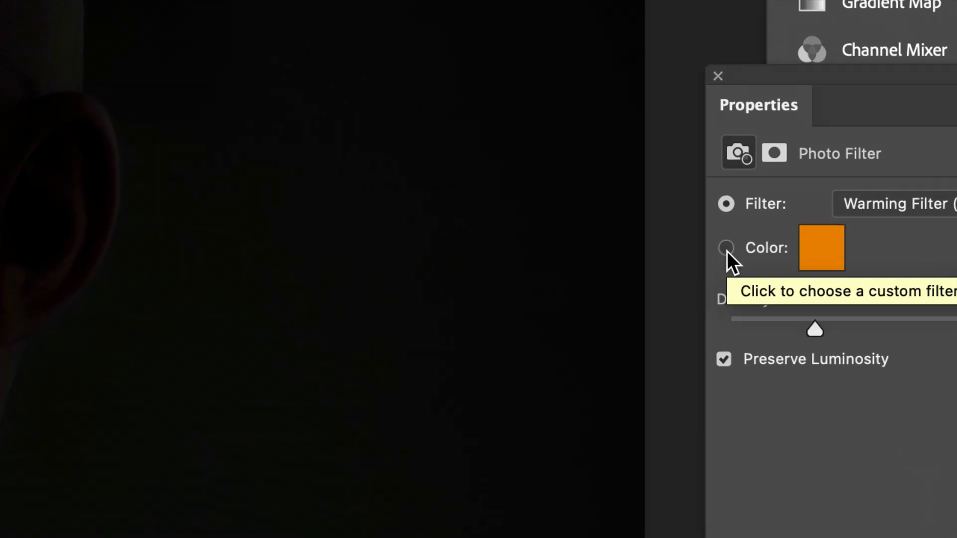
Step: Set the Photo Filter to a custom color at 100% density, trying blue 0078ff before choosing purple ae00ff
{"action": "left_click", "coordinate": [726, 248]}
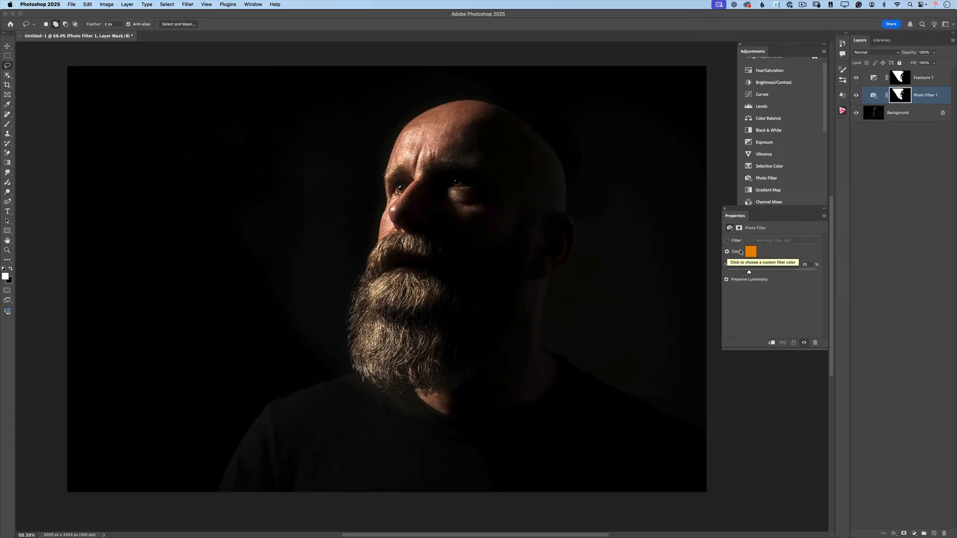
{"action": "left_click_drag", "start_coordinate": [748, 273], "coordinate": [820, 274]}
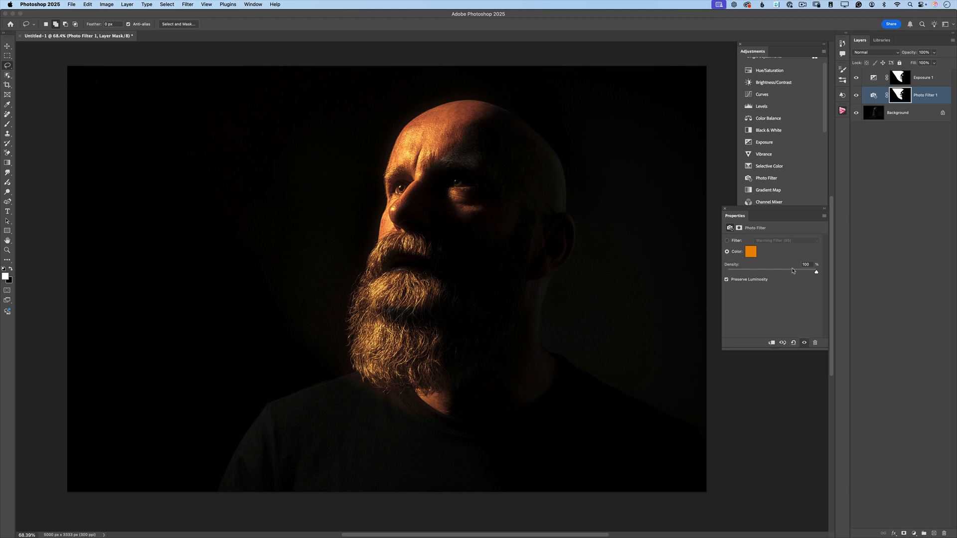
{"action": "left_click", "coordinate": [750, 252]}
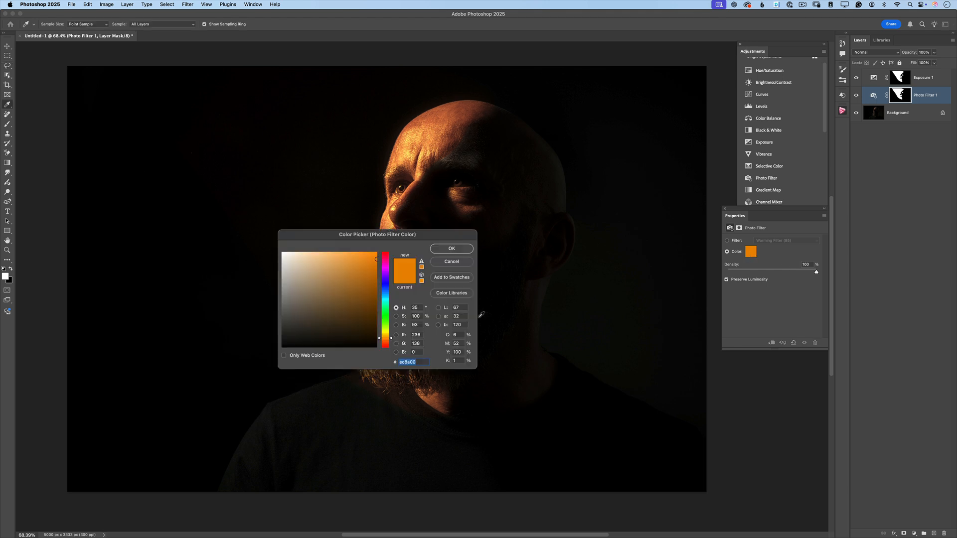
{"action": "left_click", "coordinate": [384, 293]}
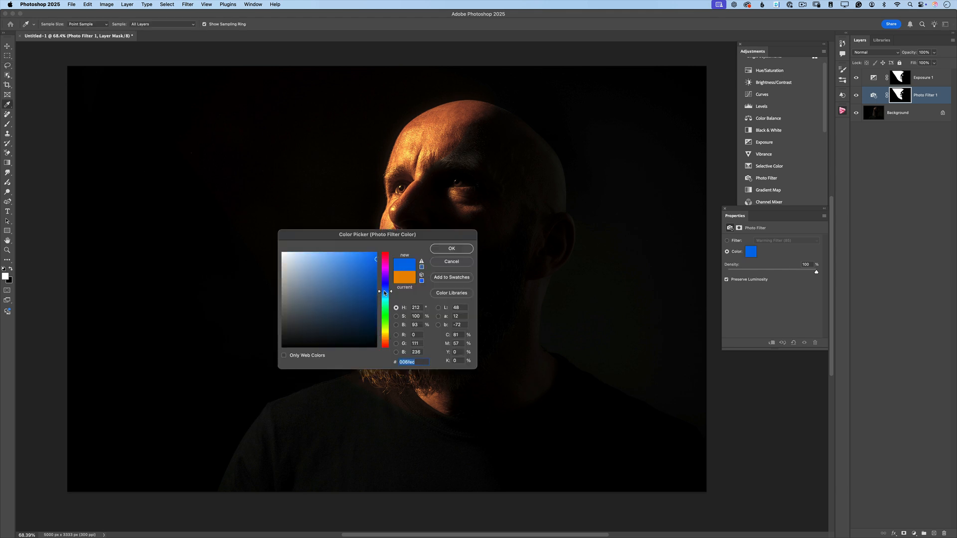
{"action": "left_click_drag", "start_coordinate": [384, 293], "coordinate": [385, 294]}
{"action": "left_click_drag", "start_coordinate": [376, 258], "coordinate": [379, 251]}
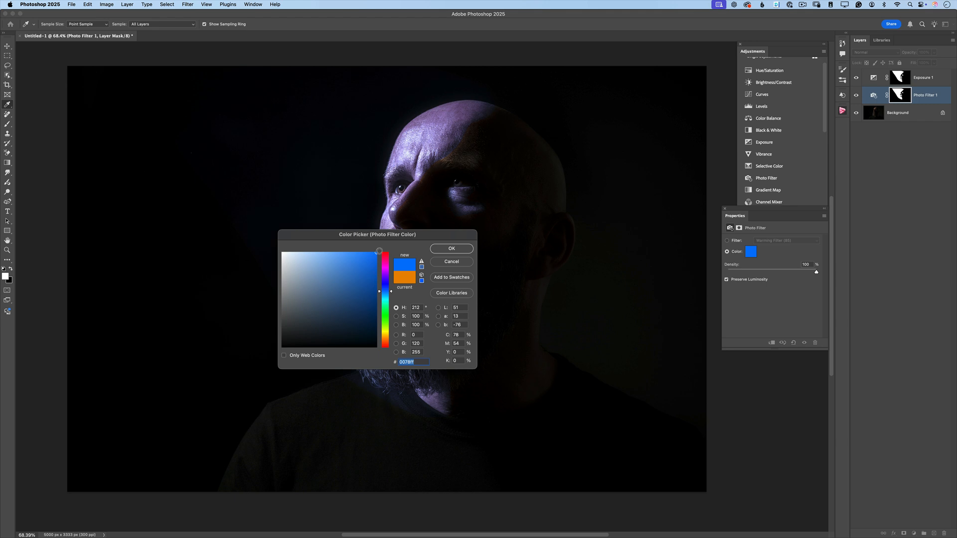
{"action": "left_click", "coordinate": [385, 273]}
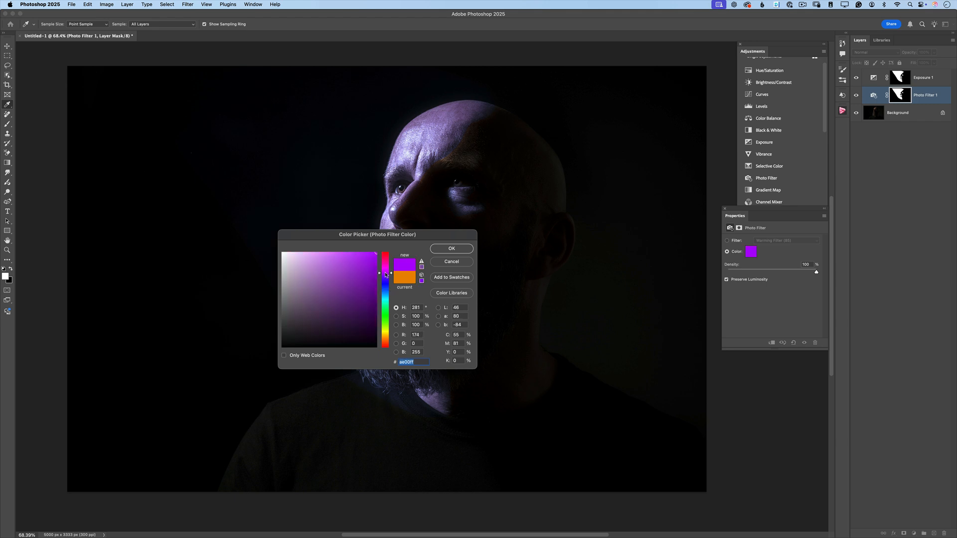
{"action": "left_click_drag", "start_coordinate": [366, 262], "coordinate": [378, 250]}
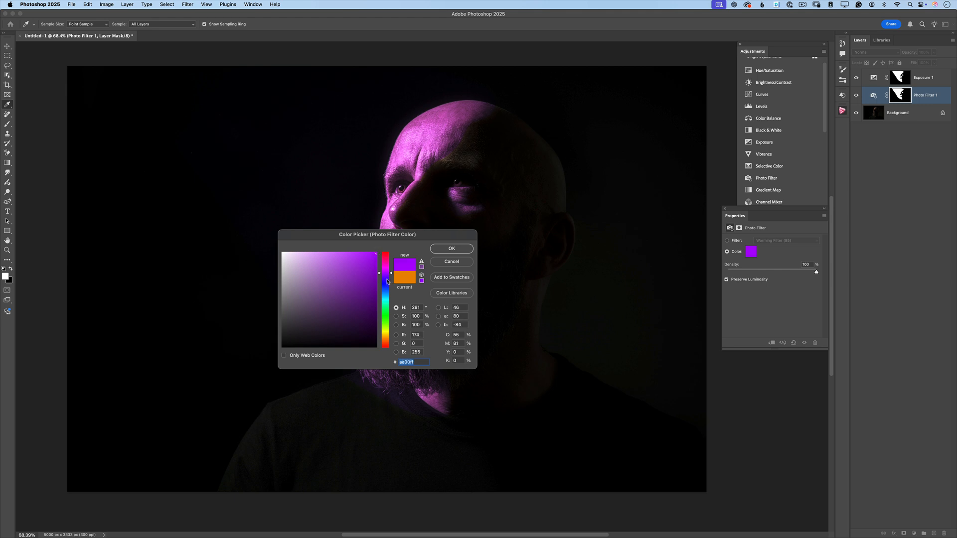
{"action": "left_click", "coordinate": [451, 249]}
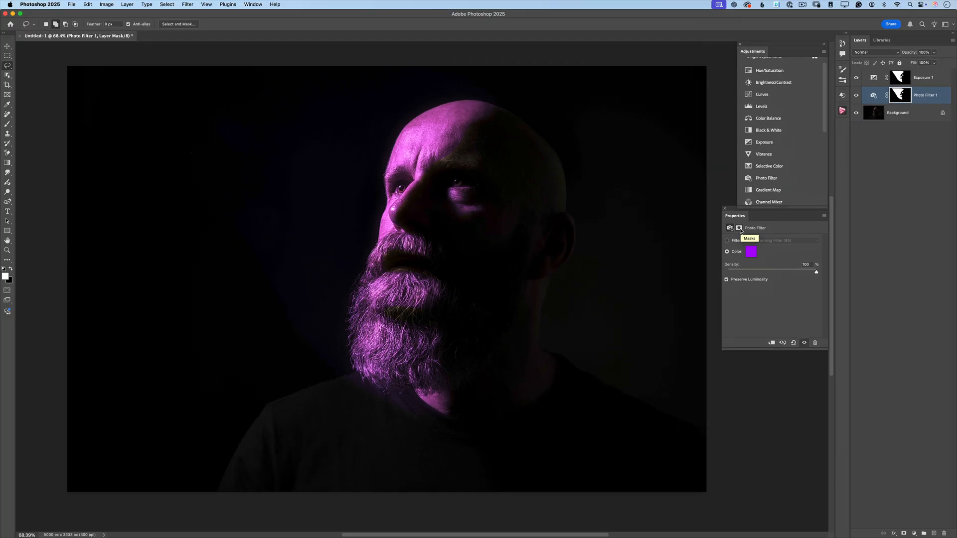
Step: Feather the Photo Filter layer's mask to about 134.3 px
{"action": "left_click", "coordinate": [737, 225]}
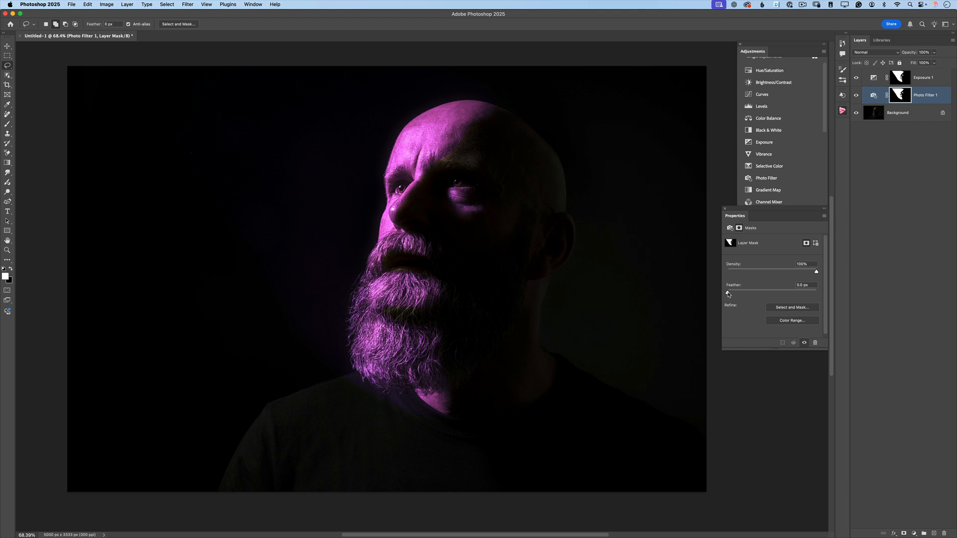
{"action": "left_click_drag", "start_coordinate": [727, 294], "coordinate": [790, 295]}
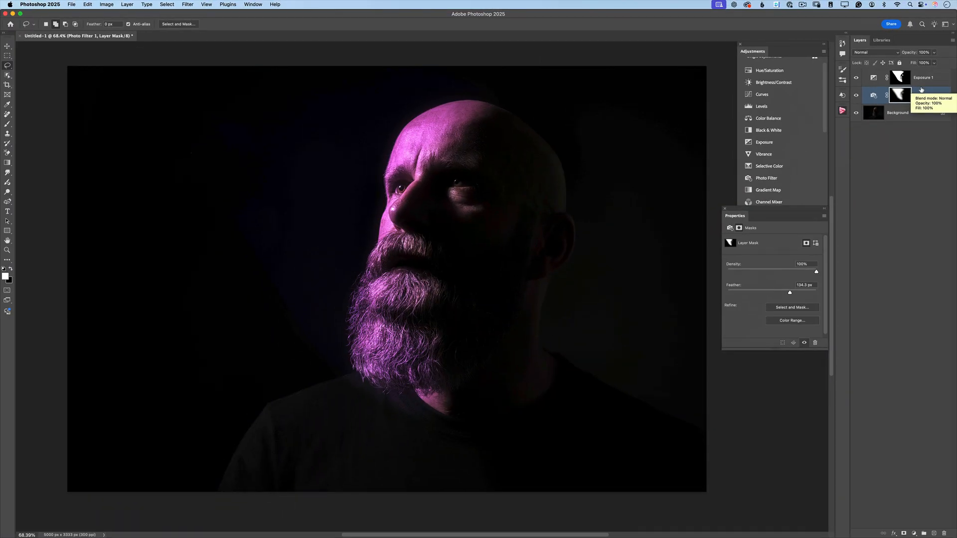
Step: Raise the exposure value of the Exposure adjustment layer slightly
{"action": "left_click", "coordinate": [873, 79]}
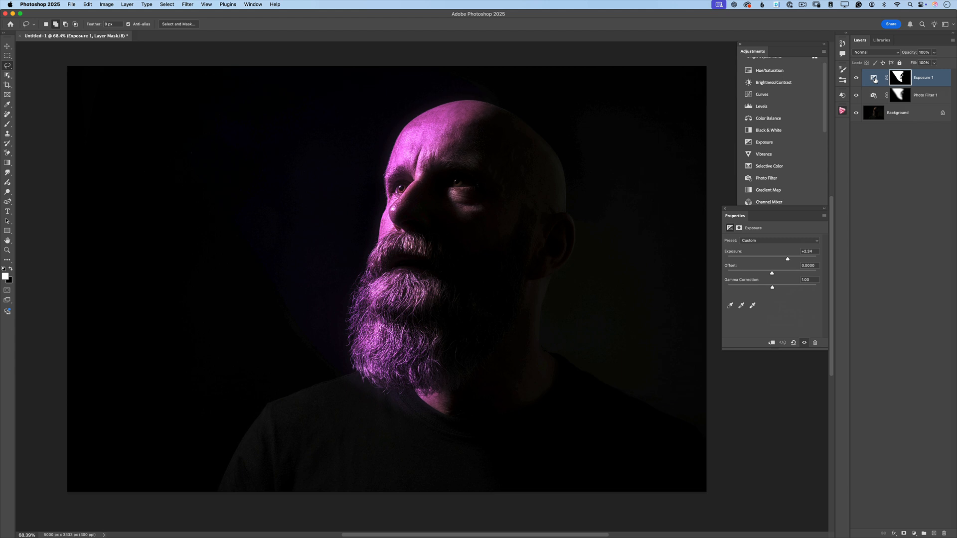
{"action": "left_click", "coordinate": [874, 78]}
{"action": "mouse_move", "coordinate": [787, 259]}
{"action": "left_mouse_down"}
{"action": "mouse_move", "coordinate": [797, 260]}
{"action": "mouse_move", "coordinate": [787, 259]}
{"action": "left_mouse_up"}
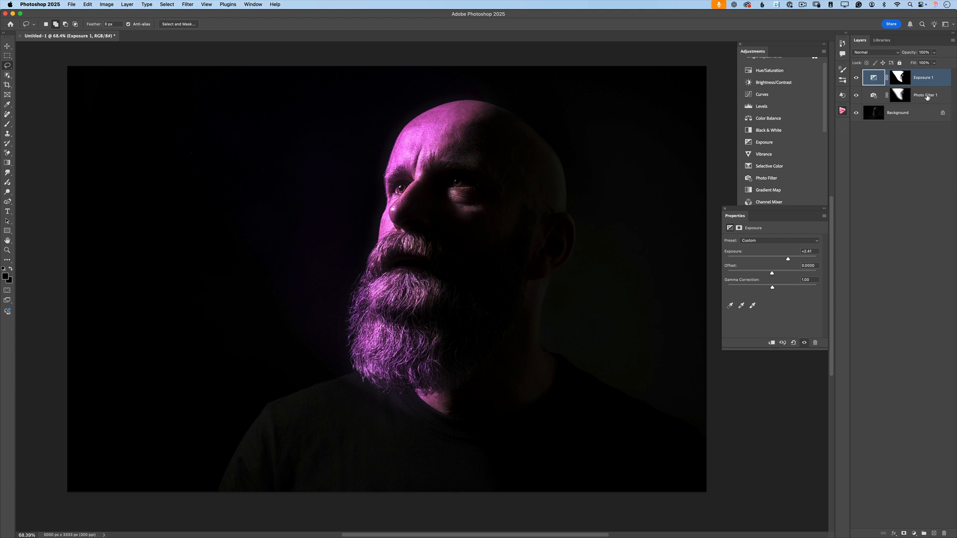
Step: Reduce the opacity of the Photo Filter layer slightly to soften the purple tint
{"action": "left_click", "coordinate": [927, 98]}
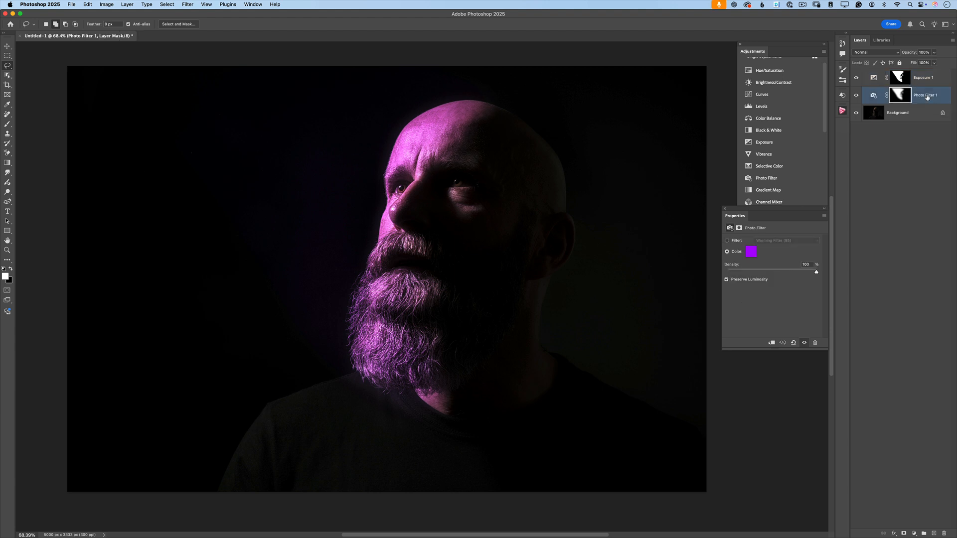
{"action": "left_click", "coordinate": [934, 52]}
{"action": "left_click_drag", "start_coordinate": [934, 63], "coordinate": [925, 63]}
Step: Group the Exposure and Photo Filter layers as "Adjustments" and compare the image with the group hidden and shown
{"action": "left_click", "coordinate": [924, 81], "text": "shift"}
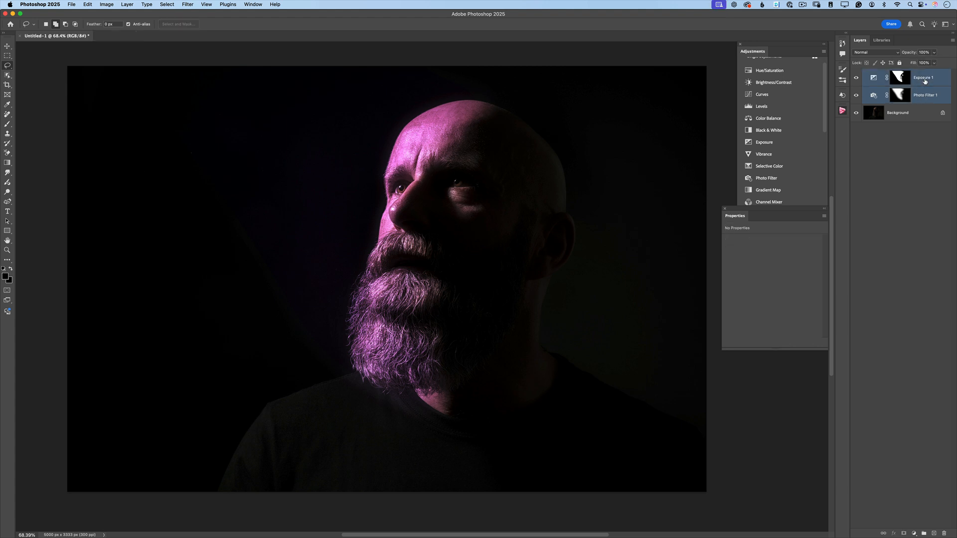
{"action": "left_click", "coordinate": [923, 534]}
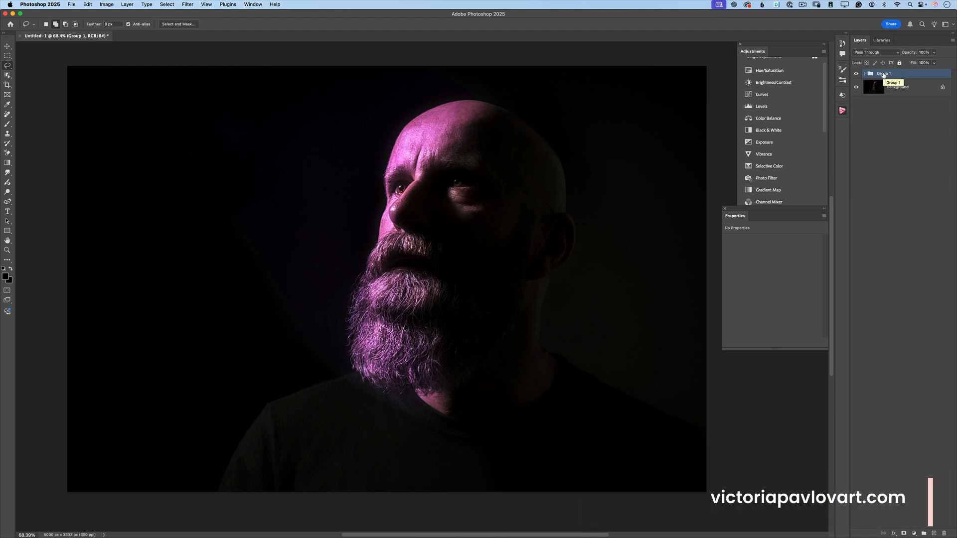
{"action": "double_click", "coordinate": [883, 74]}
{"action": "type", "text": "Adjustments"}
{"action": "key", "text": "Return"}
{"action": "left_click", "coordinate": [855, 73]}
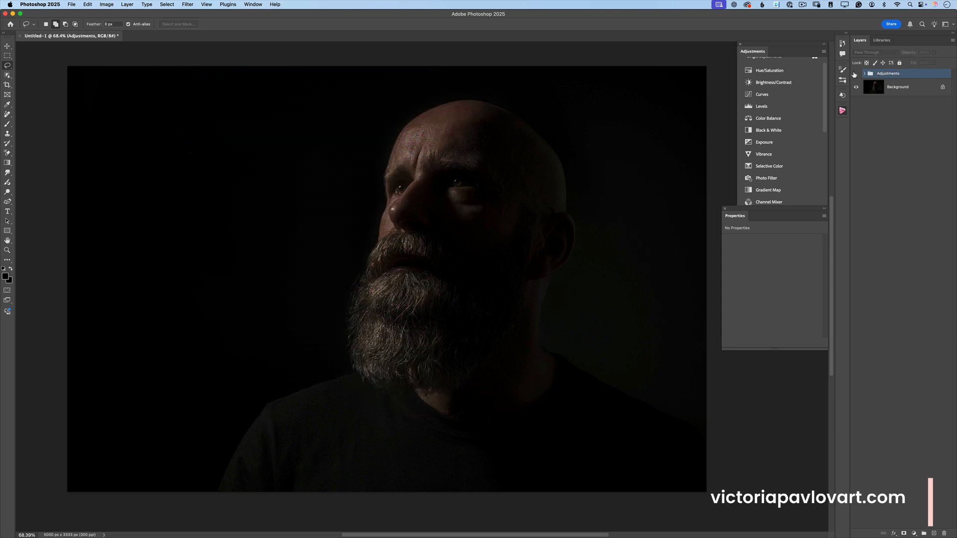
{"action": "left_click", "coordinate": [855, 73]}
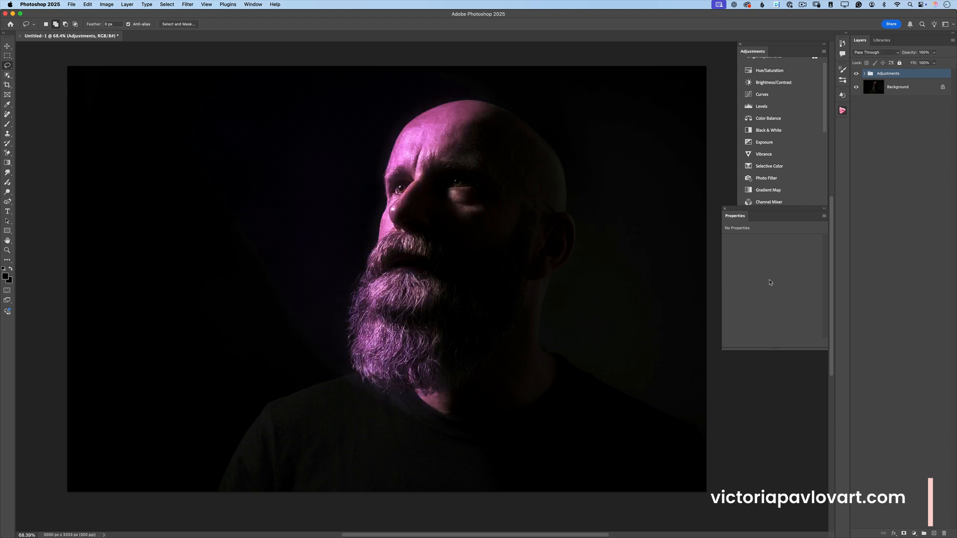